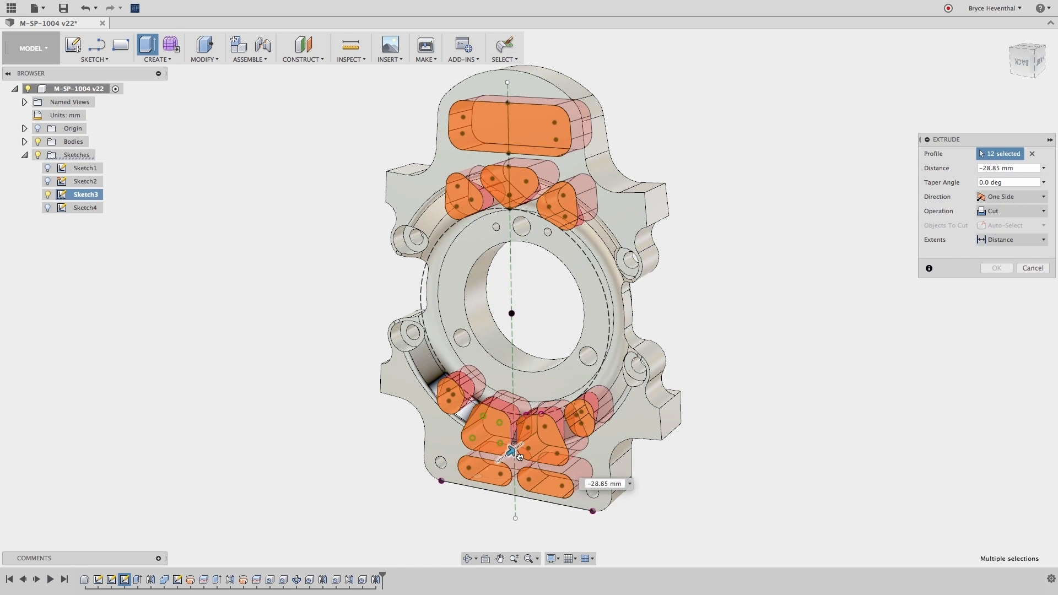
Apply the extrude cut through the twelve profiles
{"action": "left_click", "coordinate": [996, 268]}
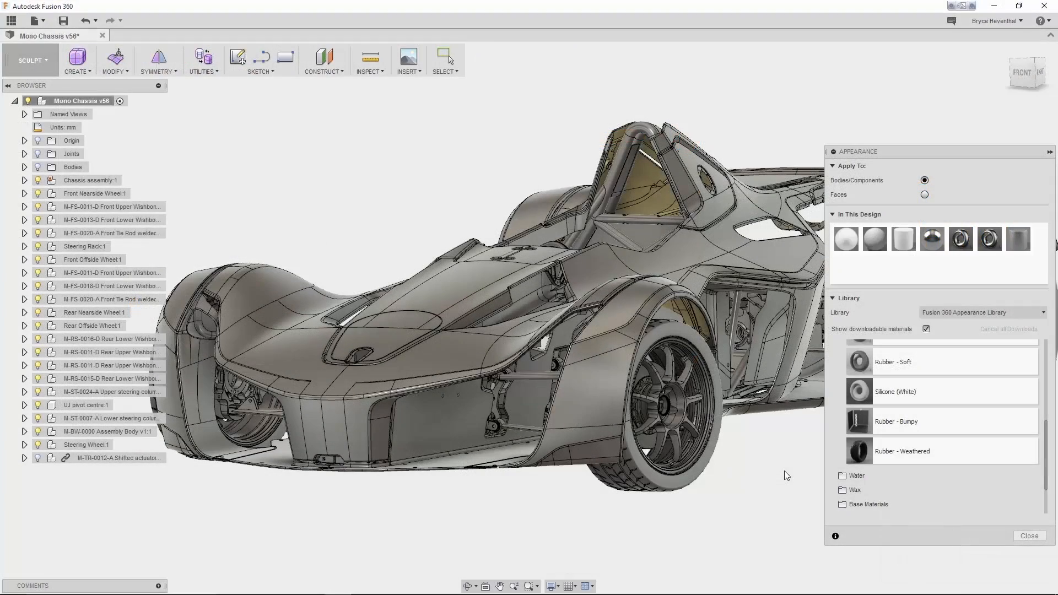
Give the tyre Rubber - Weathered and the wheel rims dark grey glossy enamel paint
{"action": "left_click_drag", "start_coordinate": [888, 456], "coordinate": [801, 460]}
{"action": "left_click_drag", "start_coordinate": [708, 479], "coordinate": [690, 475]}
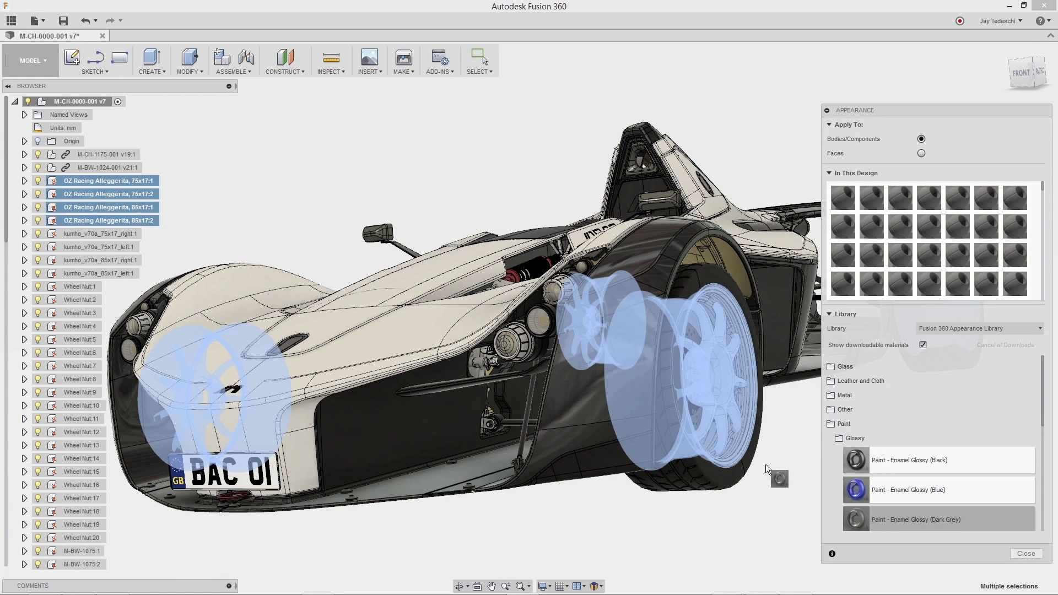
{"action": "left_click_drag", "start_coordinate": [767, 470], "coordinate": [728, 423]}
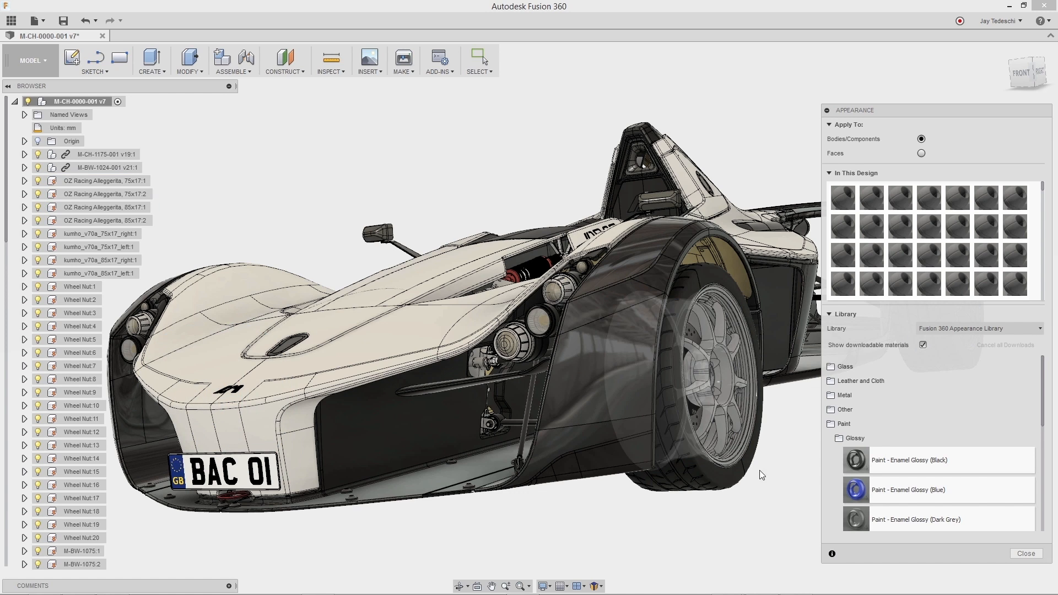
Show the Hero, Front Quarter view and switch to the Render workspace
{"action": "left_click", "coordinate": [93, 178]}
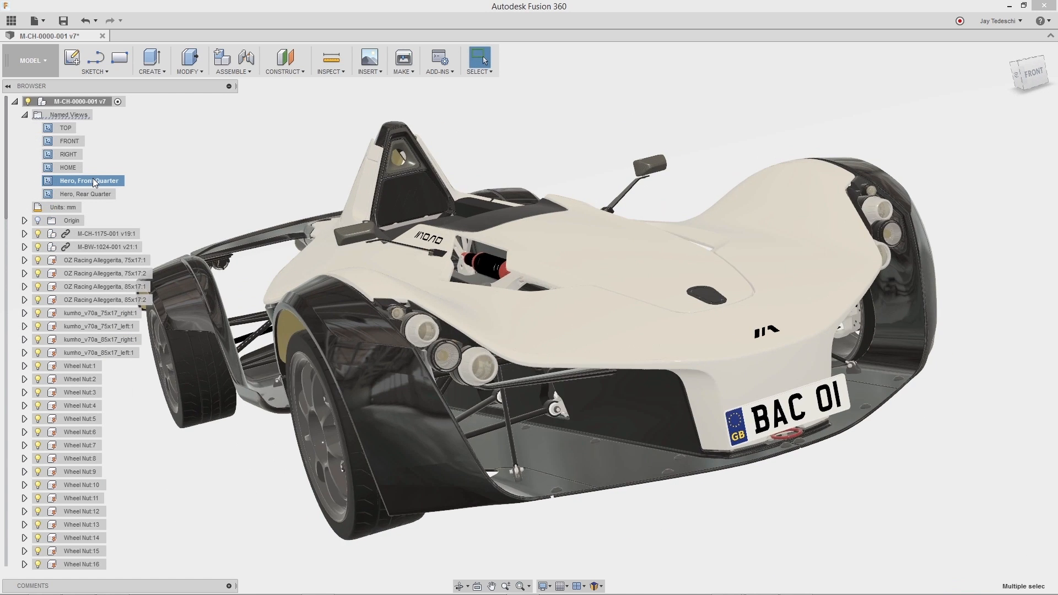
{"action": "left_click", "coordinate": [34, 61]}
{"action": "left_click", "coordinate": [42, 149]}
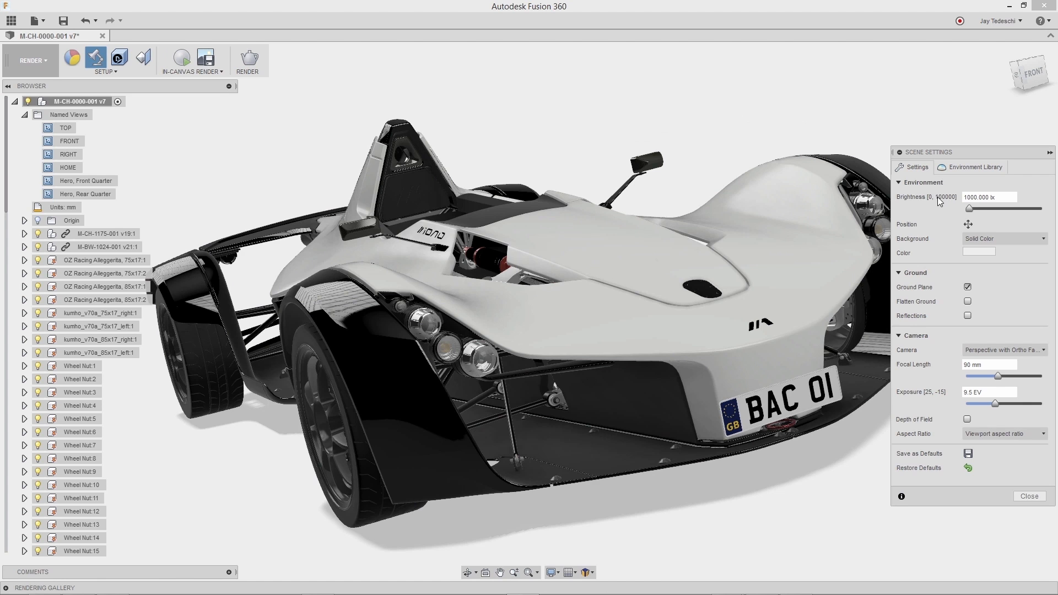
Use the environment as scene background with depth of field, and start in-canvas rendering
{"action": "left_click", "coordinate": [986, 168]}
{"action": "left_click", "coordinate": [916, 168]}
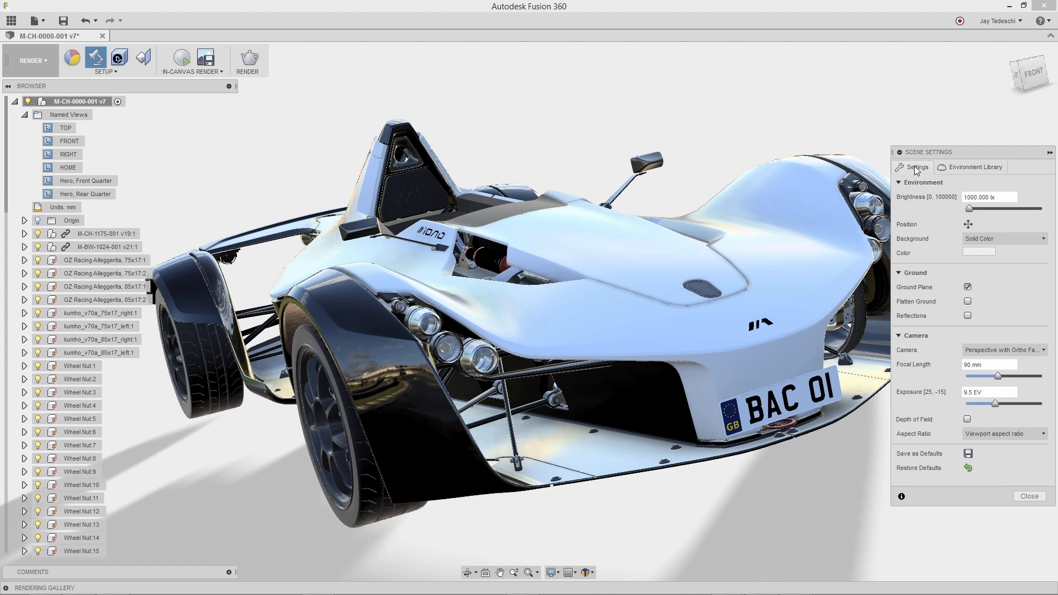
{"action": "left_click", "coordinate": [1004, 239]}
{"action": "left_click", "coordinate": [992, 260]}
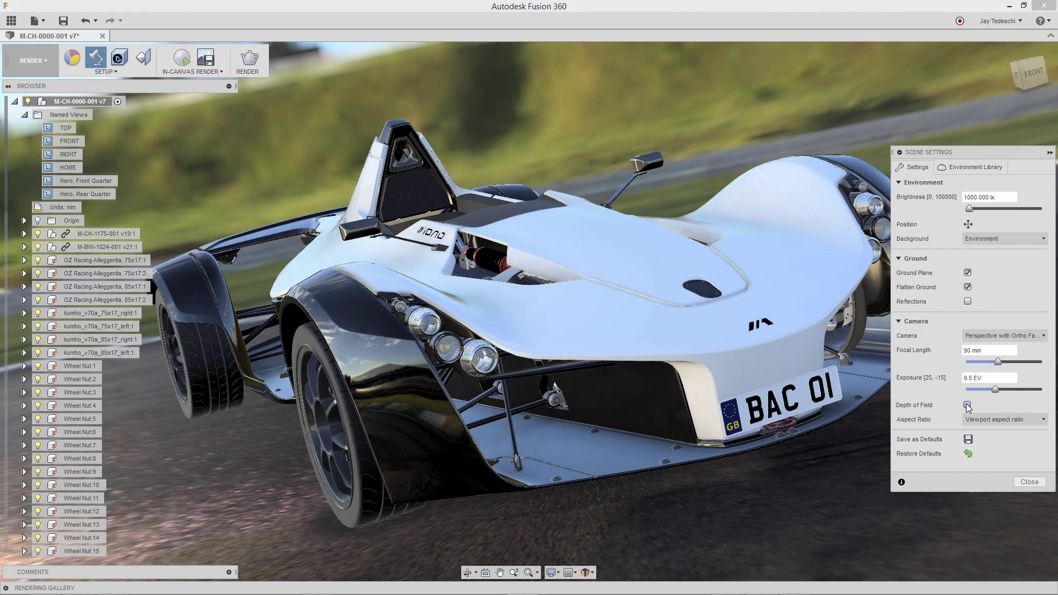
{"action": "left_click", "coordinate": [967, 405]}
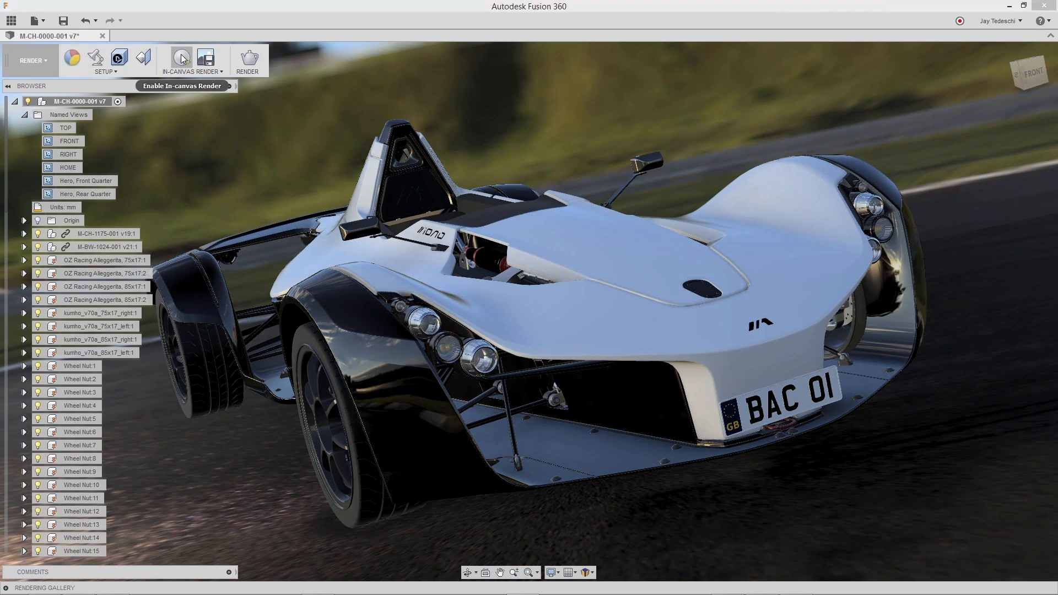
{"action": "left_click", "coordinate": [182, 58]}
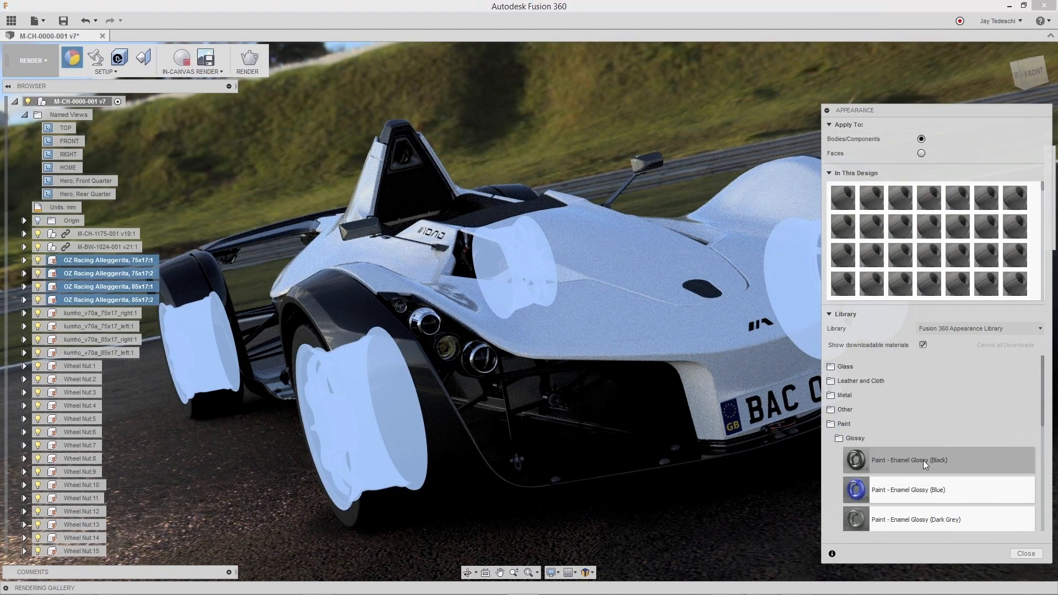
Paint the selected wheels glossy black enamel and finish applying appearances
{"action": "left_click_drag", "start_coordinate": [940, 461], "coordinate": [841, 468]}
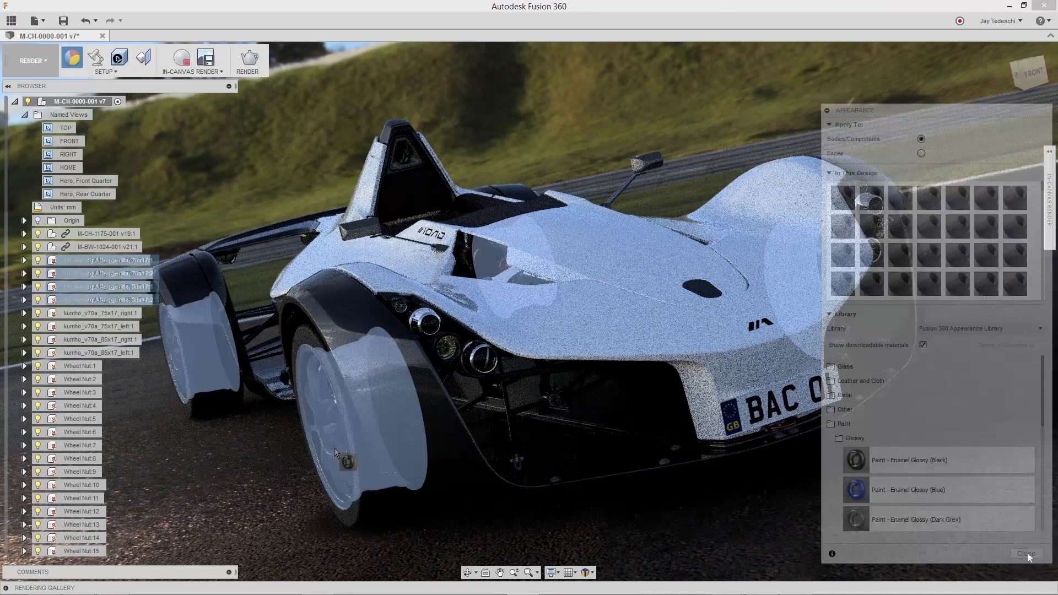
{"action": "left_click", "coordinate": [1026, 553]}
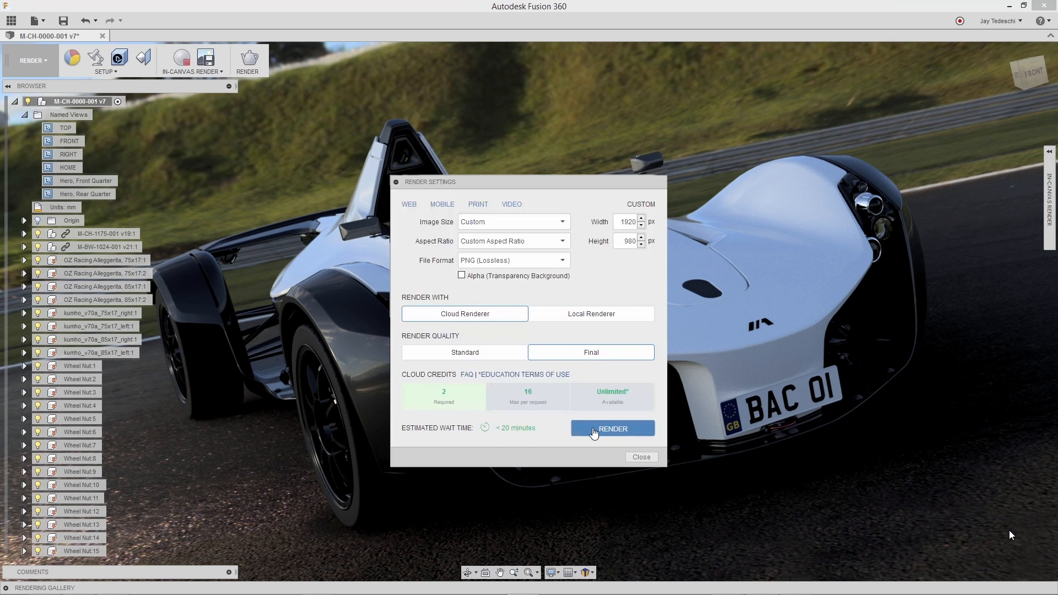
Submit the final cloud render, then move the camera to the Front Brake views
{"action": "left_click", "coordinate": [593, 430]}
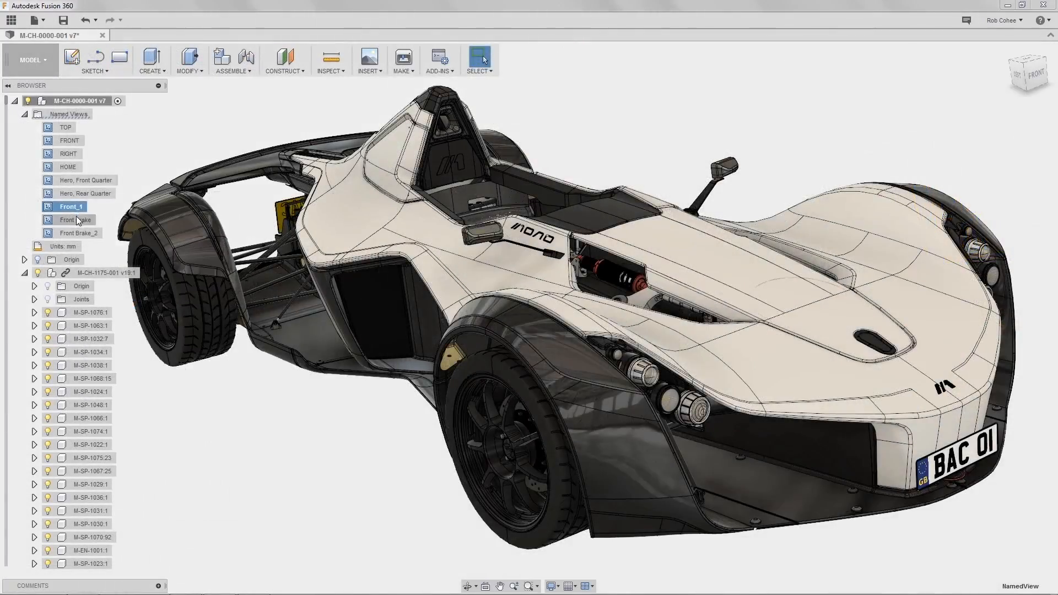
{"action": "left_click", "coordinate": [76, 219]}
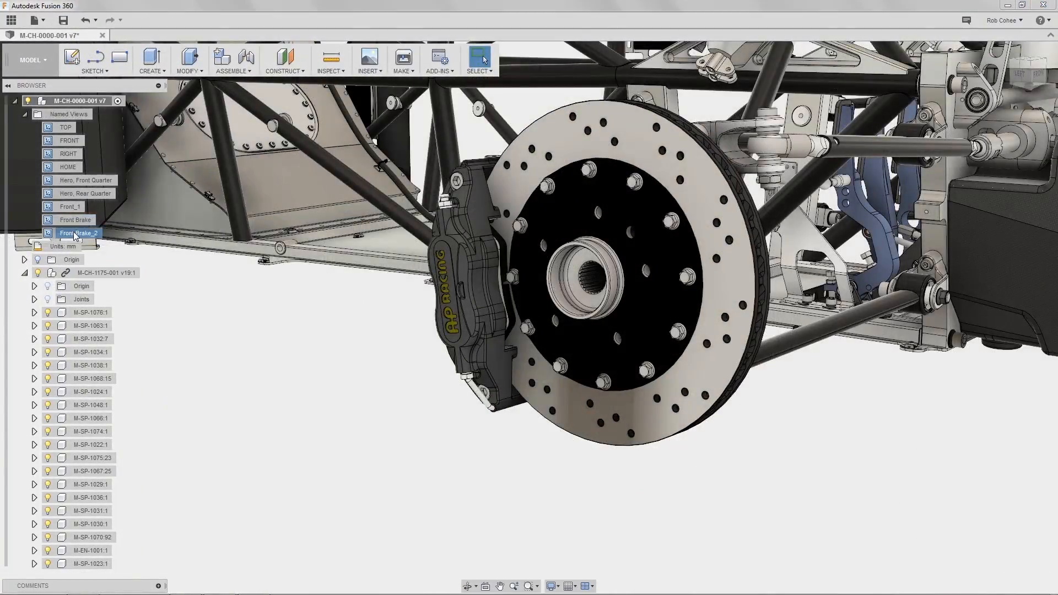
{"action": "left_click", "coordinate": [78, 234]}
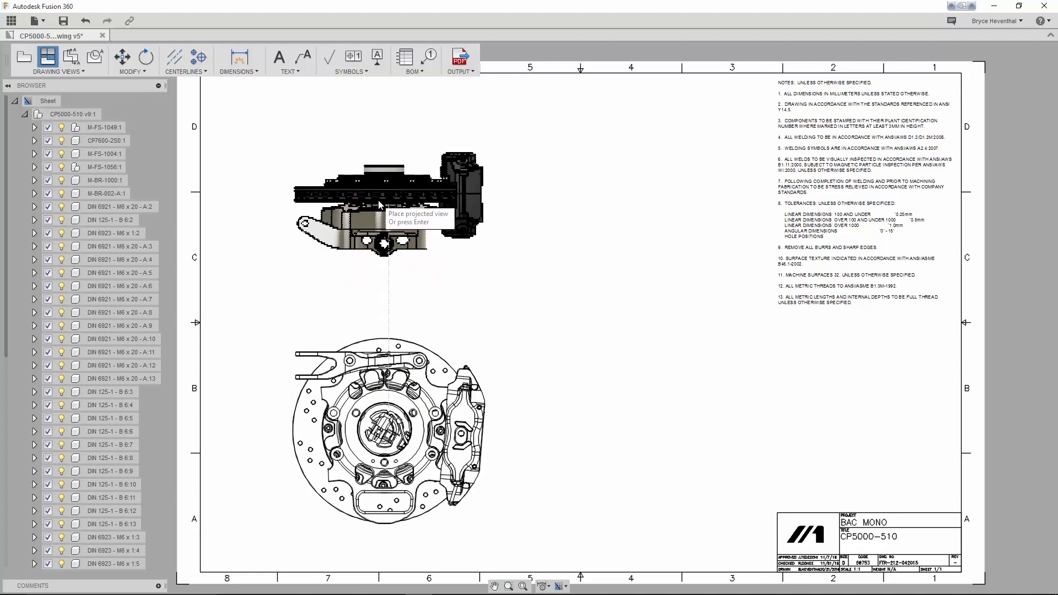
Place the projected top view and dimension its 36.15 height and 23.50 bar thickness
{"action": "left_click", "coordinate": [430, 209]}
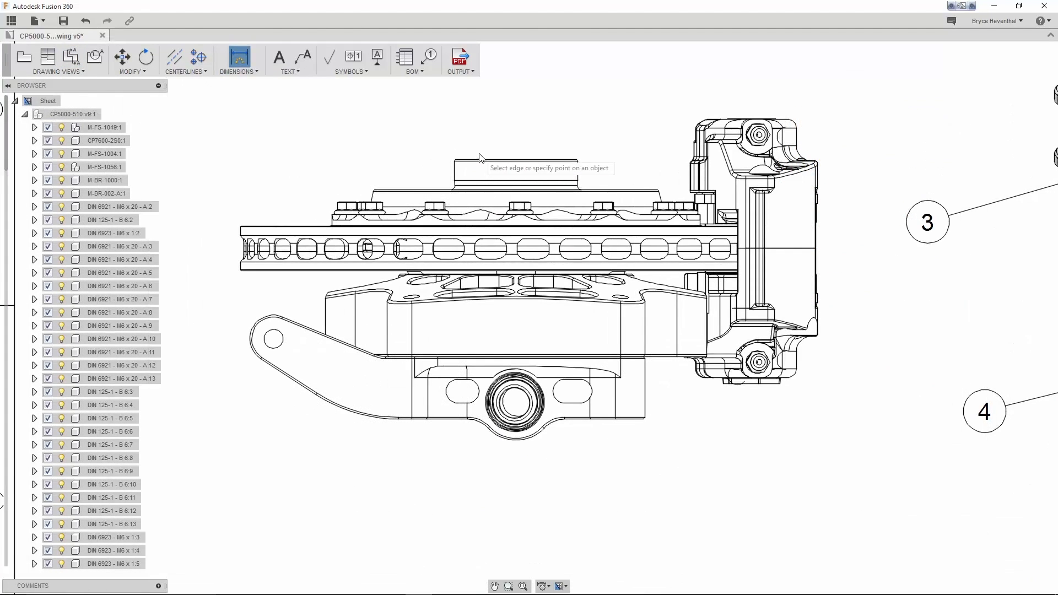
{"action": "left_click", "coordinate": [240, 225]}
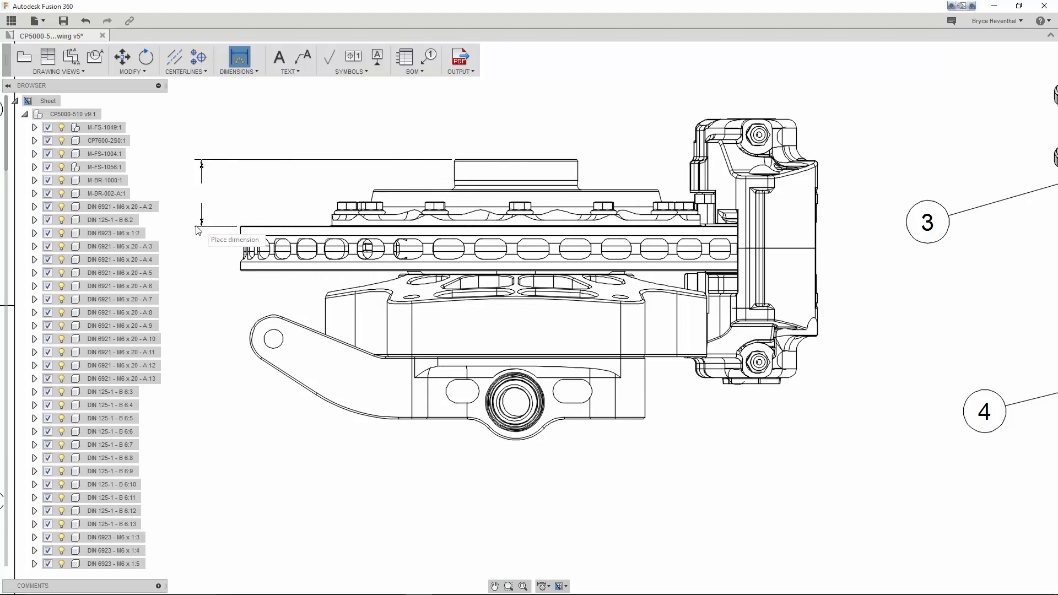
{"action": "left_click", "coordinate": [182, 194]}
{"action": "left_click", "coordinate": [261, 227]}
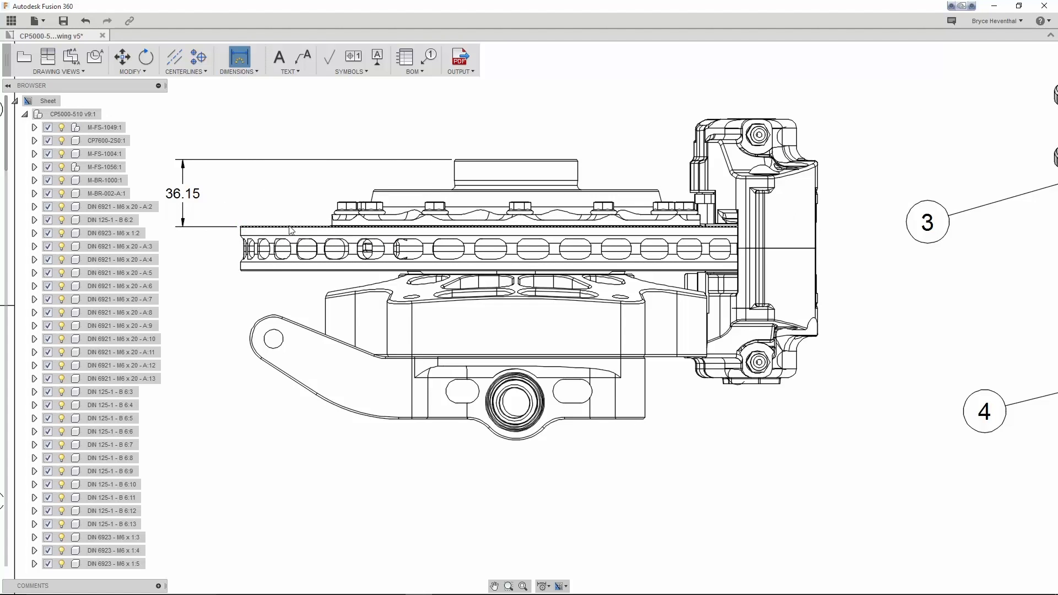
{"action": "left_click", "coordinate": [297, 272]}
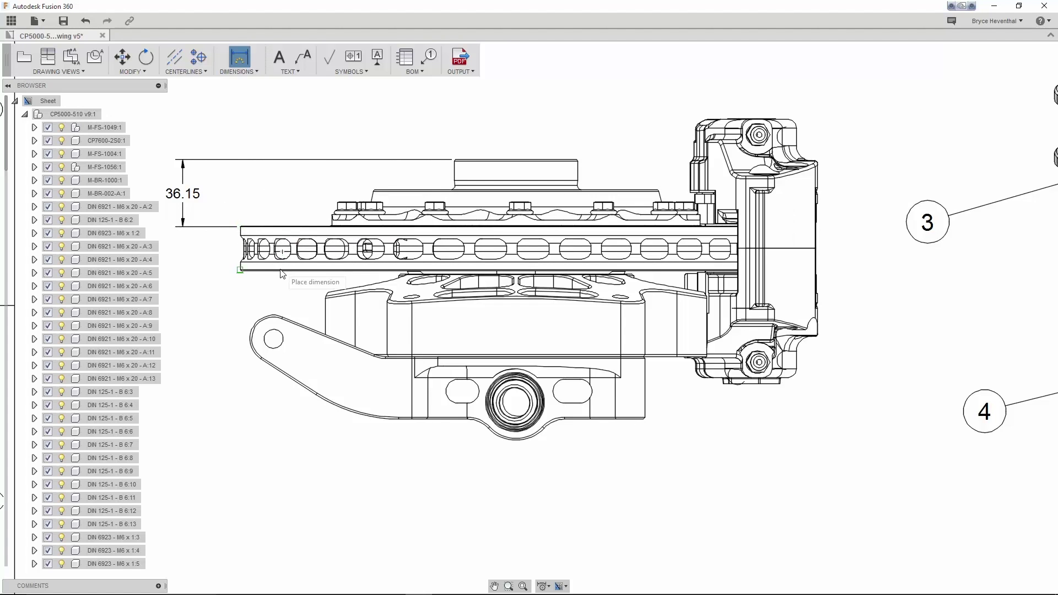
{"action": "left_click", "coordinate": [185, 267]}
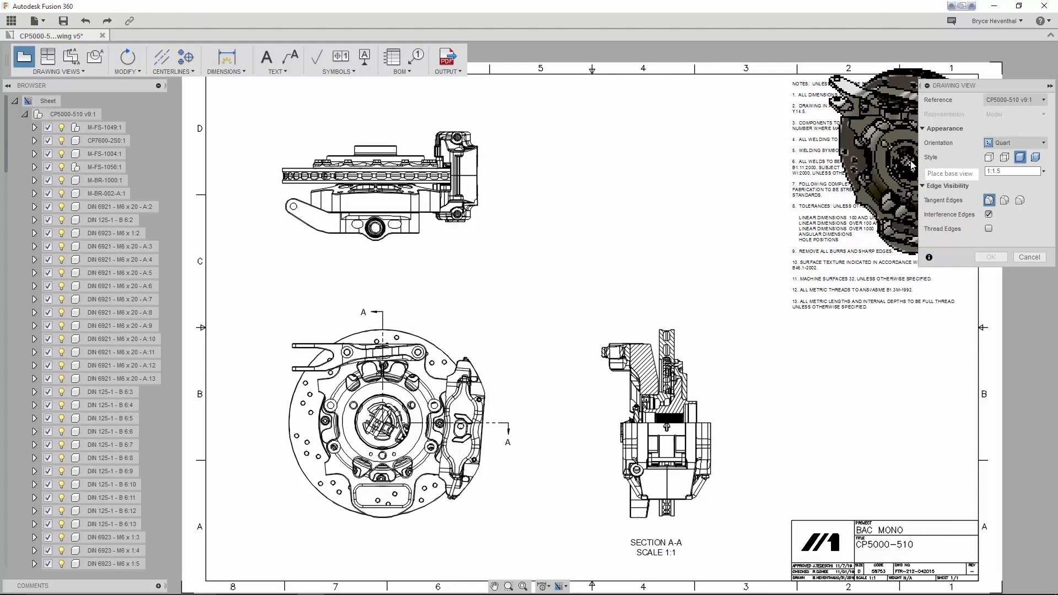
Place a shaded isometric view upper right and add the 139.97 overall height dimension
{"action": "left_click", "coordinate": [659, 203]}
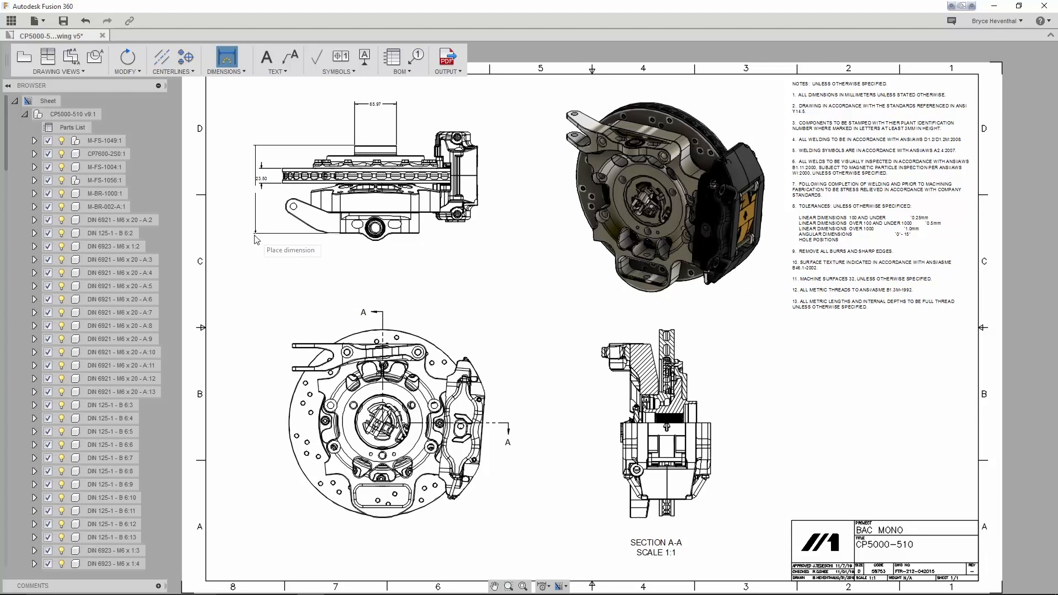
{"action": "left_click", "coordinate": [231, 240]}
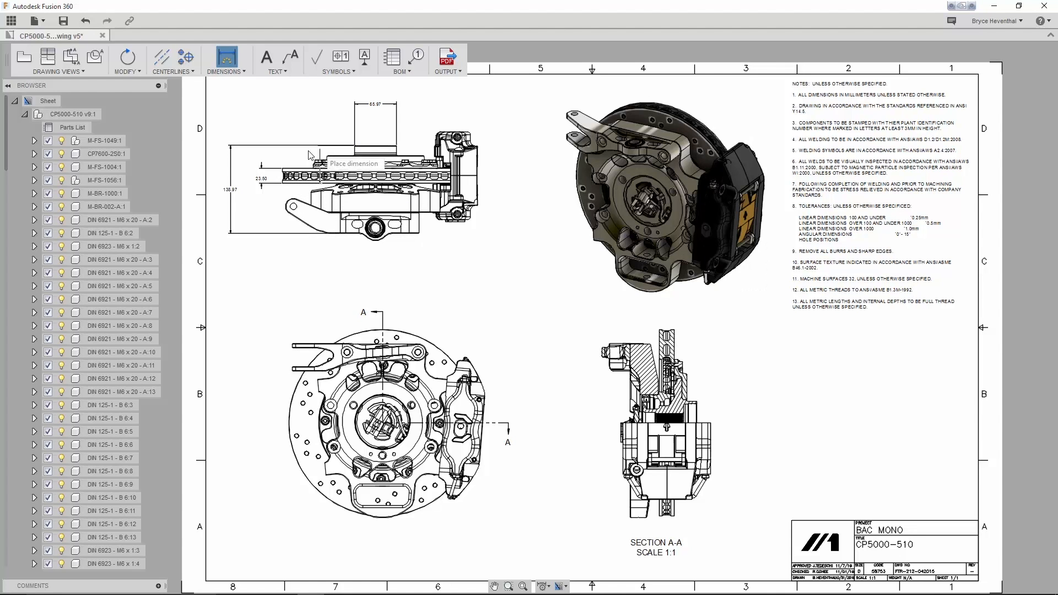
Insert a parts list from the isometric view above the title block
{"action": "left_click", "coordinate": [393, 56]}
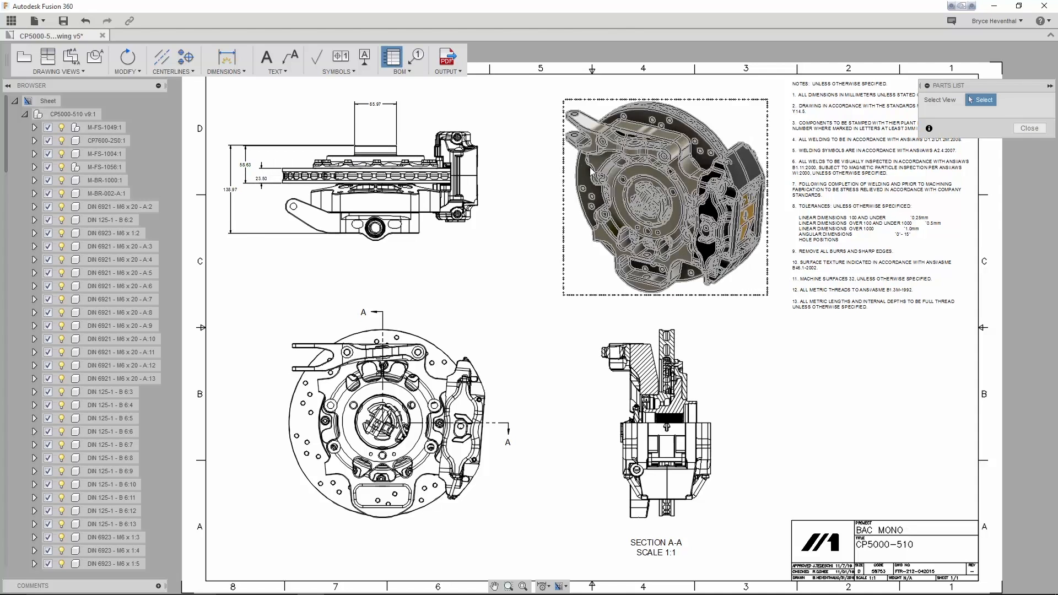
{"action": "left_click", "coordinate": [661, 198]}
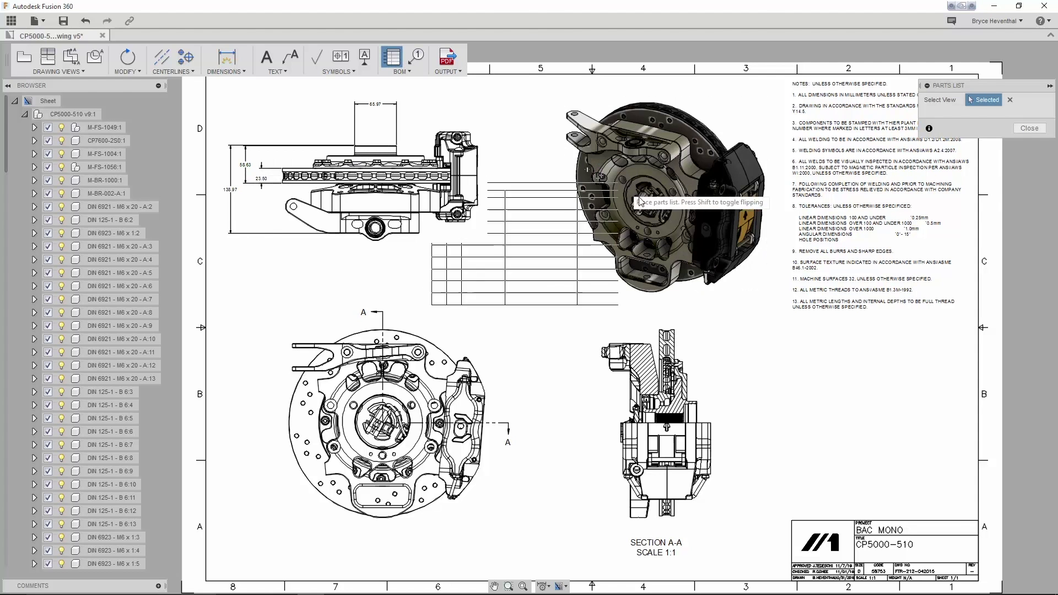
{"action": "left_click", "coordinate": [977, 521]}
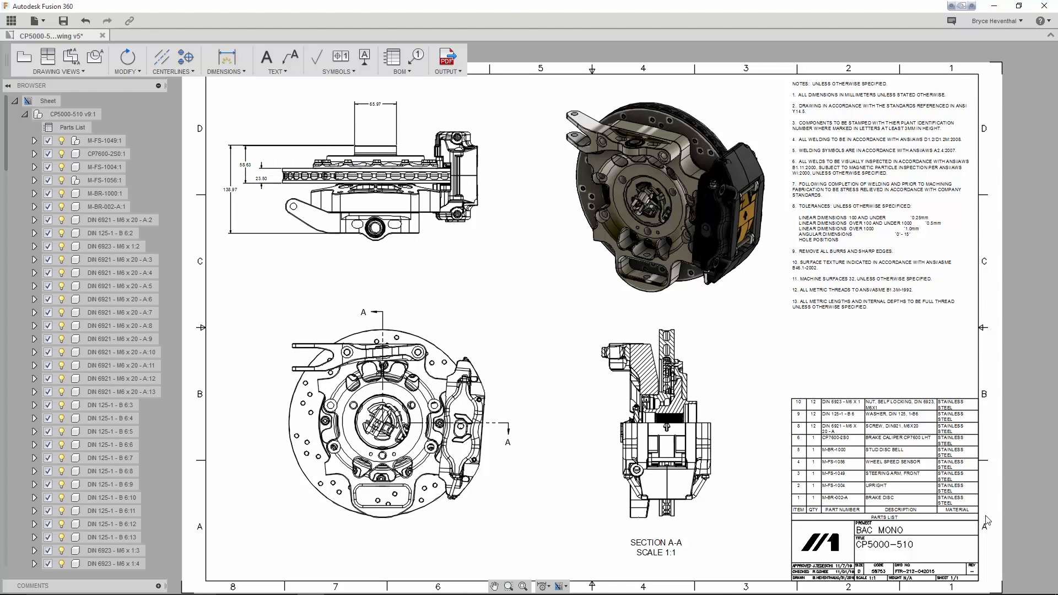
Add numbered balloons to the isometric view and review the sheet's output options
{"action": "key", "text": "b"}
{"action": "left_click", "coordinate": [595, 156]}
{"action": "left_click", "coordinate": [520, 137]}
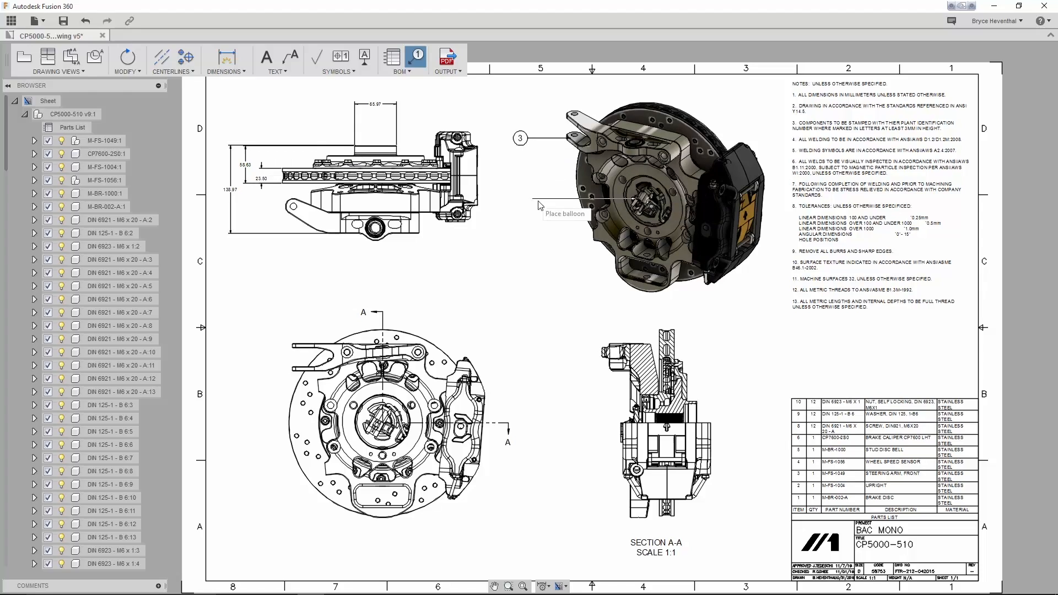
{"action": "scroll", "coordinate": [661, 248], "scroll_direction": "up", "scroll_amount": 5}
{"action": "middle_click_drag", "start_coordinate": [810, 486], "coordinate": [219, 479]}
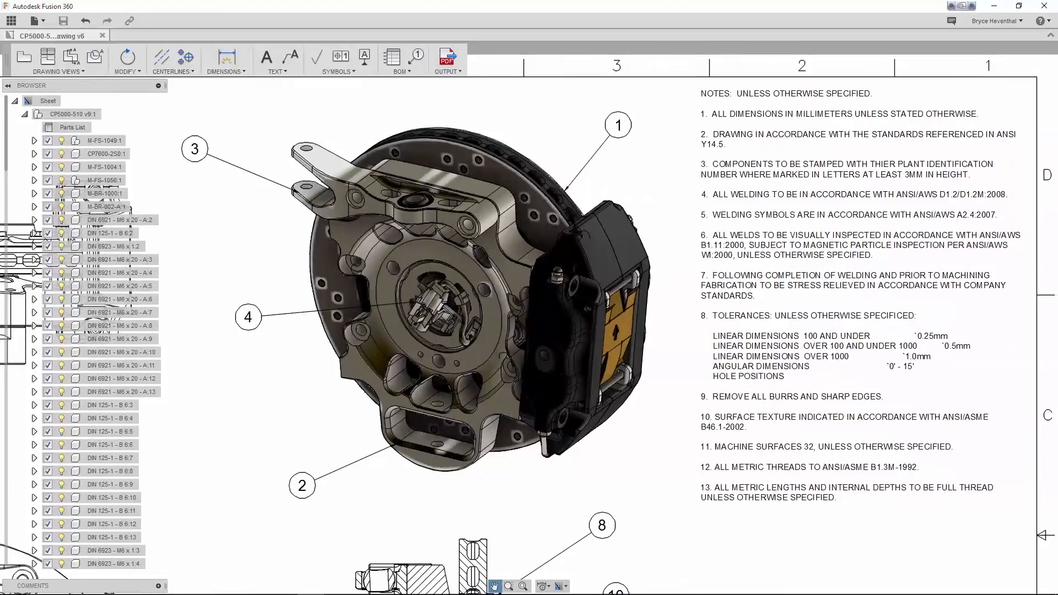
{"action": "middle_click_drag", "start_coordinate": [496, 479], "coordinate": [450, 132]}
{"action": "left_click", "coordinate": [448, 72]}
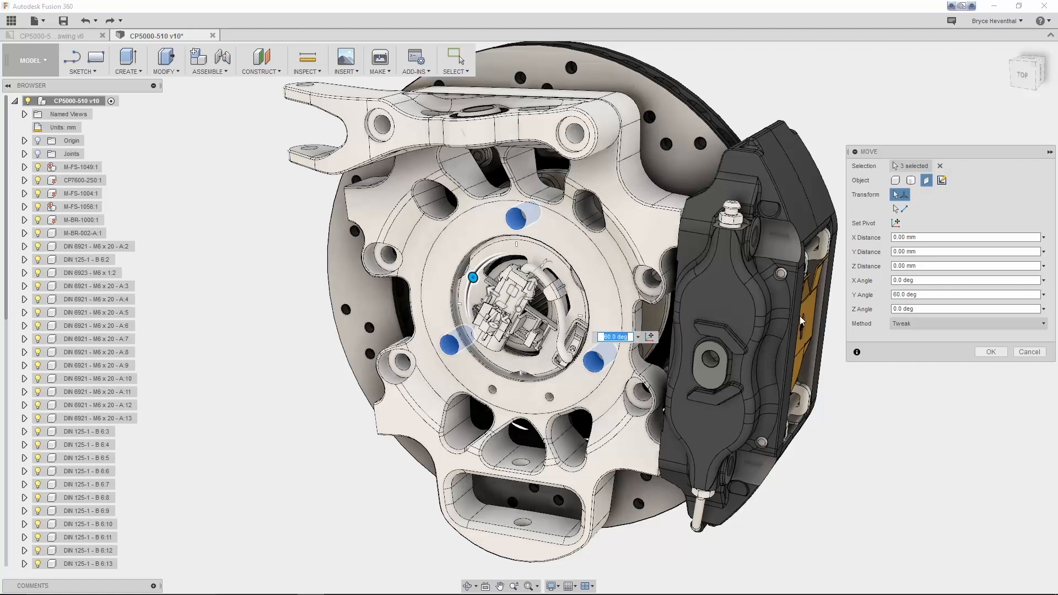
Rotate the selected brake parts 60 degrees and save a new design version
{"action": "left_click", "coordinate": [990, 351]}
{"action": "key", "text": "ctrl+s"}
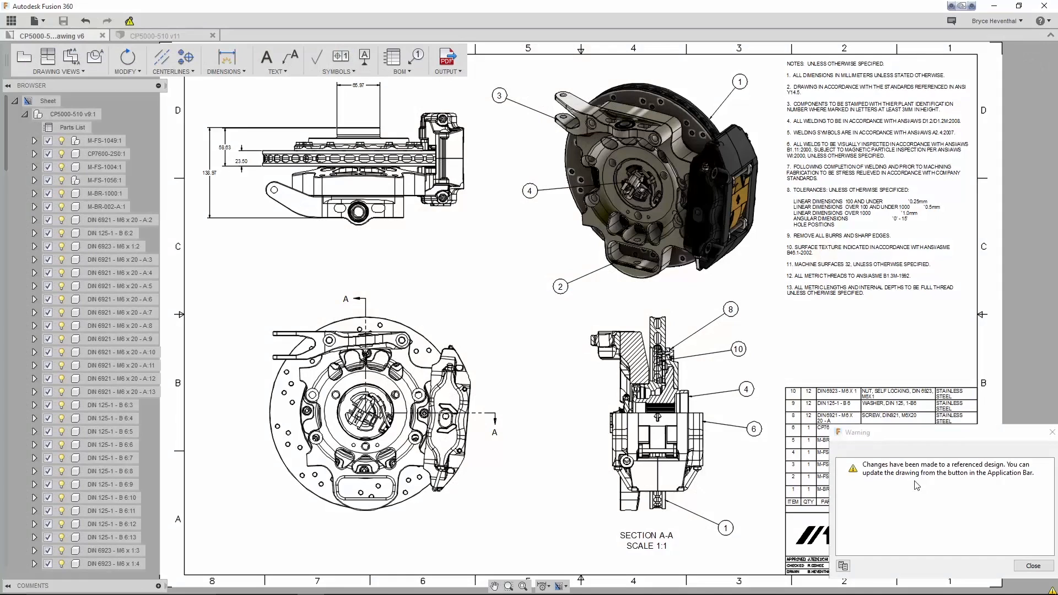
Update the drawing to reference the changed assembly design
{"action": "left_click", "coordinate": [130, 21]}
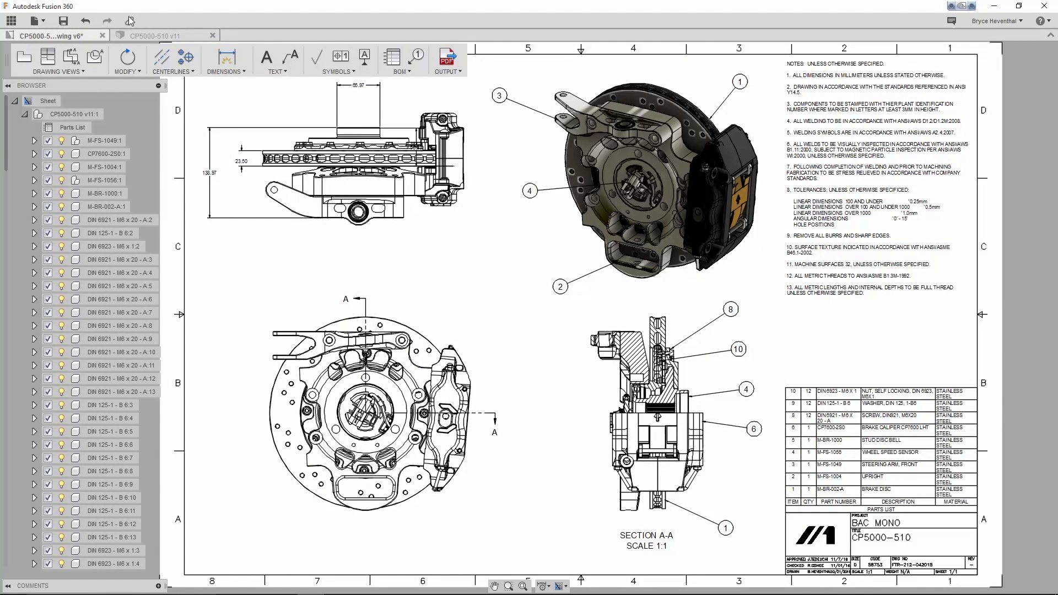
{"action": "scroll", "coordinate": [254, 311], "scroll_direction": "up", "scroll_amount": 3}
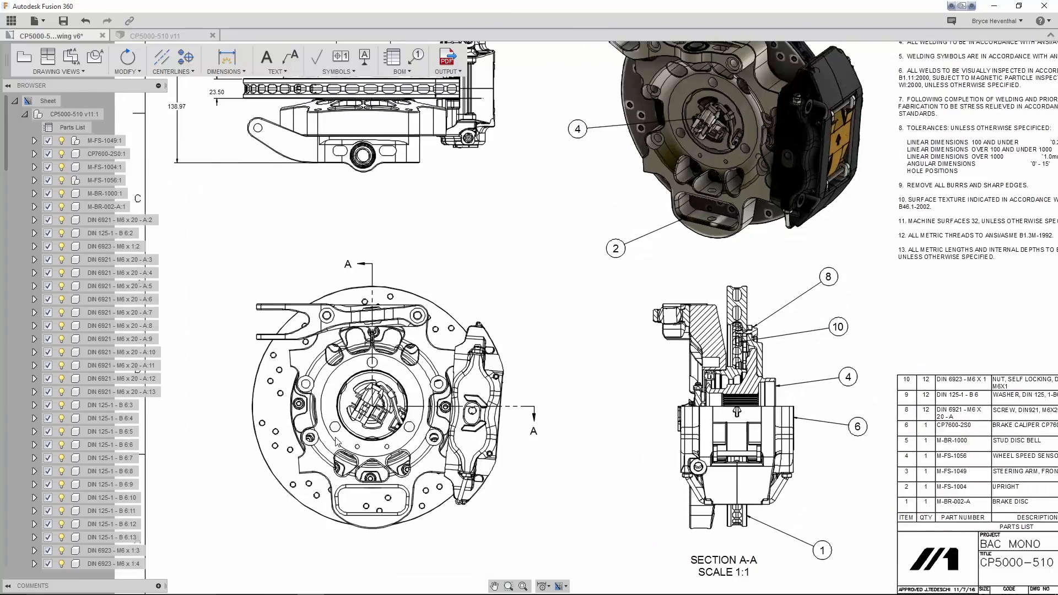
{"action": "scroll", "coordinate": [289, 373], "scroll_direction": "up", "scroll_amount": 3}
{"action": "scroll", "coordinate": [337, 442], "scroll_direction": "up", "scroll_amount": 2}
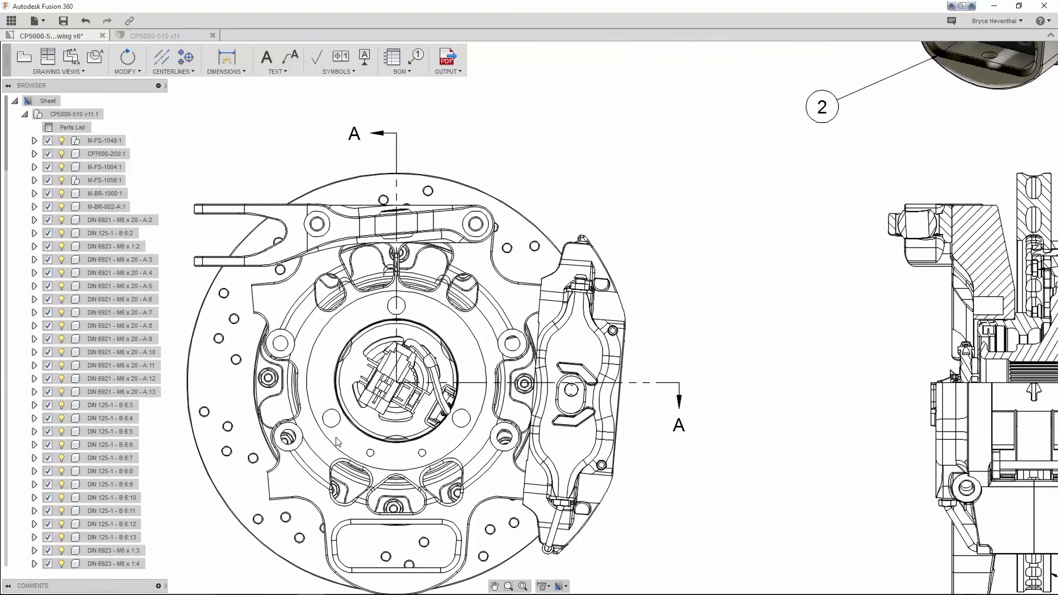